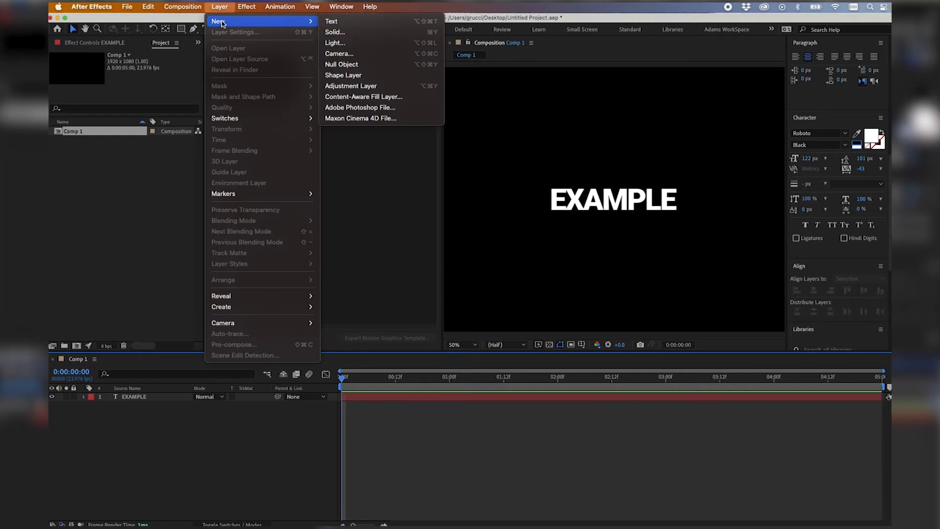
Step: Create a comp-sized black solid and move it down so its upper edge sits just below the EXAMPLE text
click(337, 32)
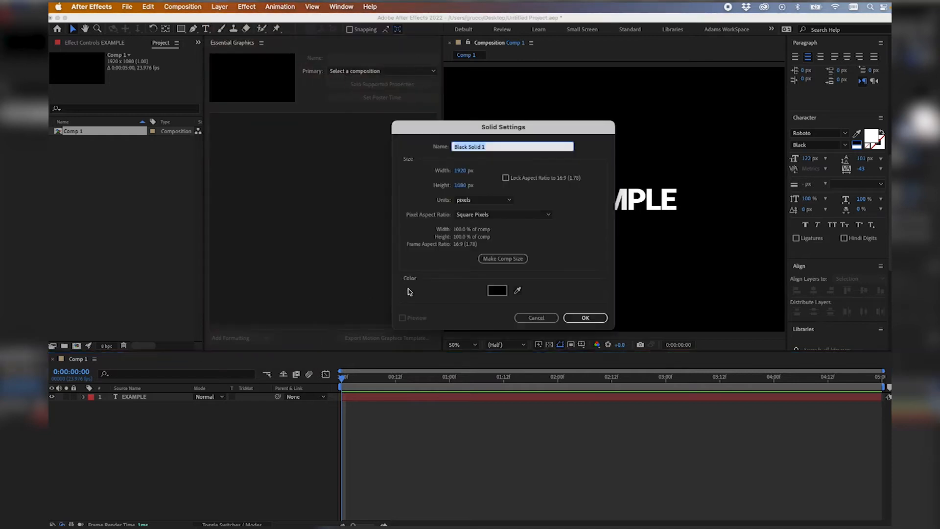
click(589, 318)
drag(669, 162, 680, 274)
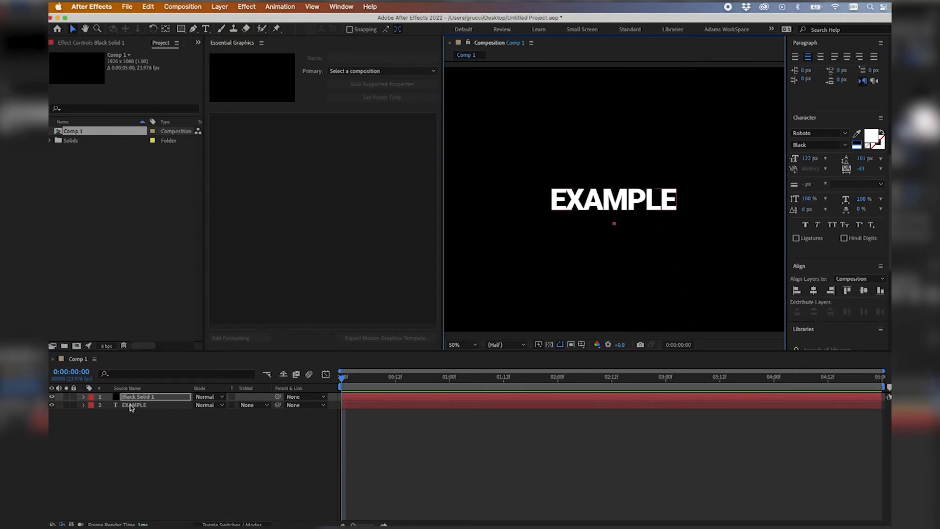
Step: Set the EXAMPLE text layer's track matte to Alpha Inverted Matte "Black Solid 1"
click(129, 406)
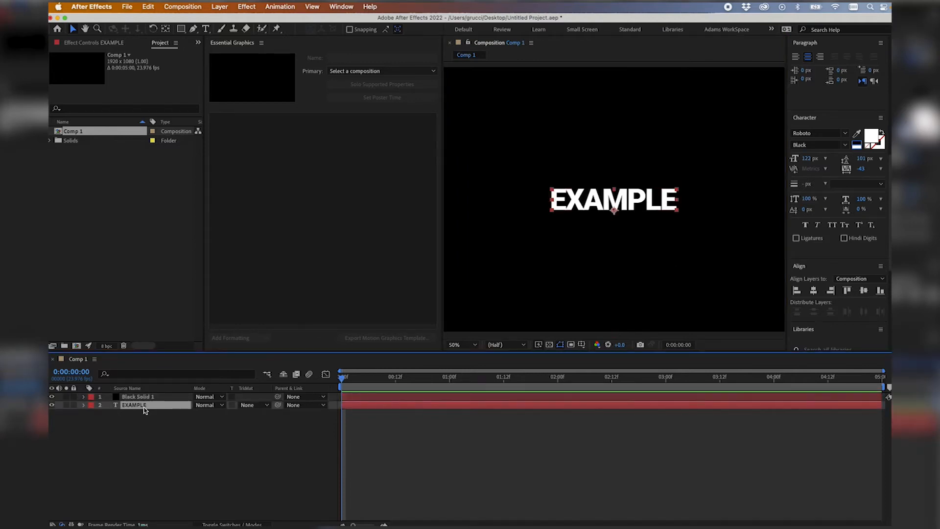
click(250, 408)
click(283, 443)
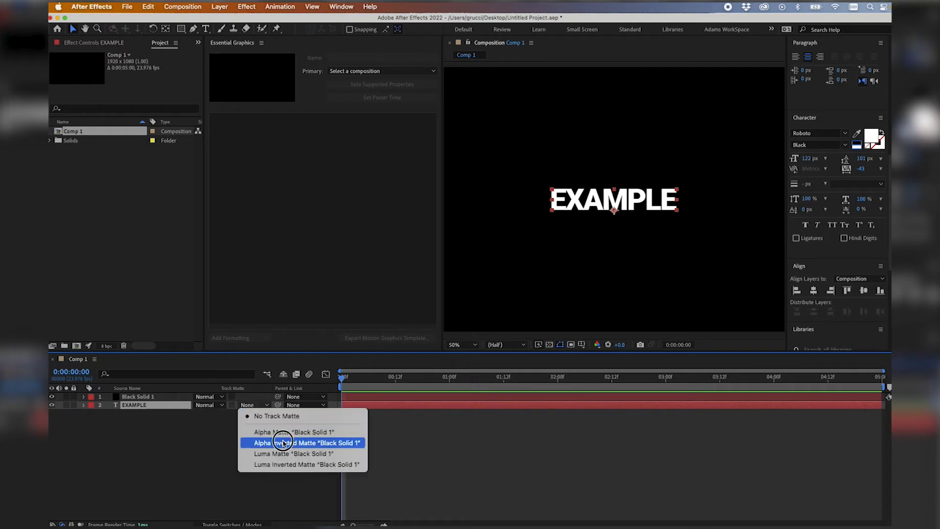
click(274, 435)
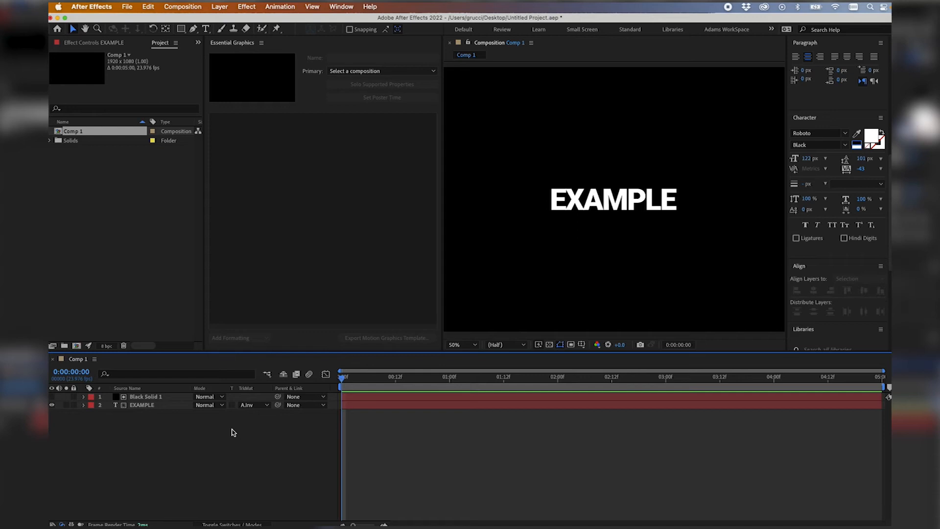
Step: Try moving the EXAMPLE text down into the solid's area to test the matte, and undo the move
click(134, 406)
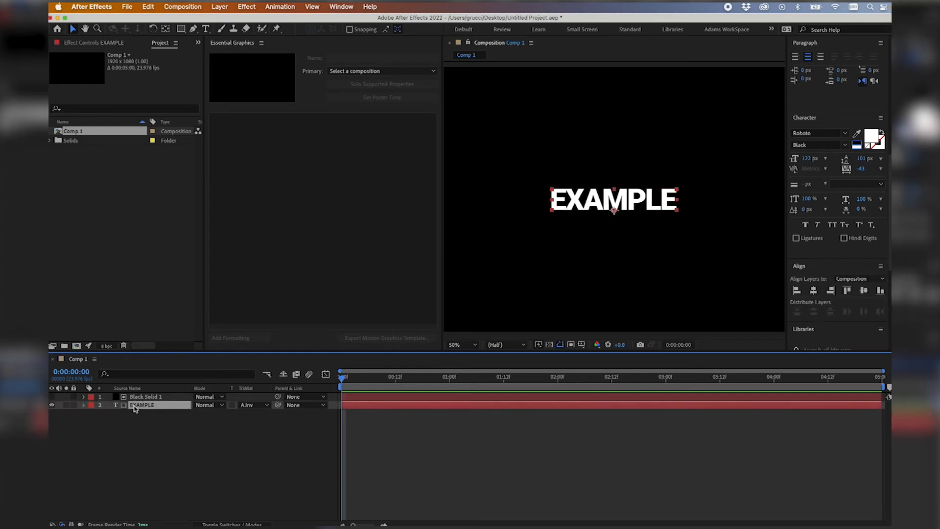
drag(637, 198, 640, 239)
key(super+z)
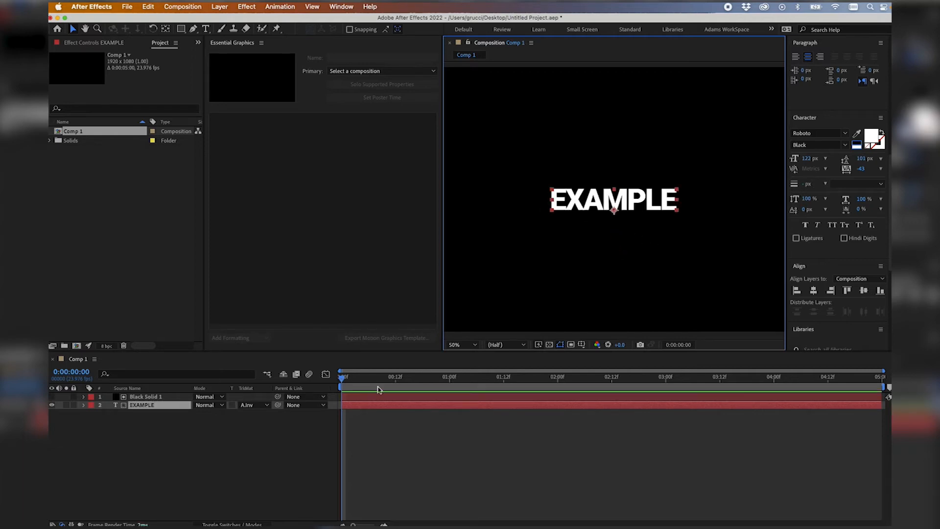
Step: Keyframe the EXAMPLE text's position from 960.3, 741.4 at frame 0 to 960.3, 583.4 at frame 12, and preview the animation
click(337, 382)
key(alt+shift+p)
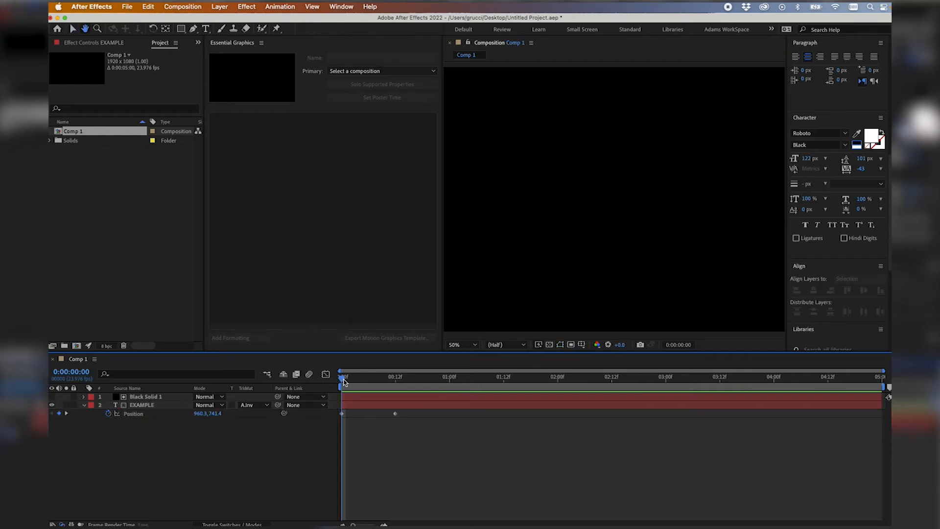
key(space)
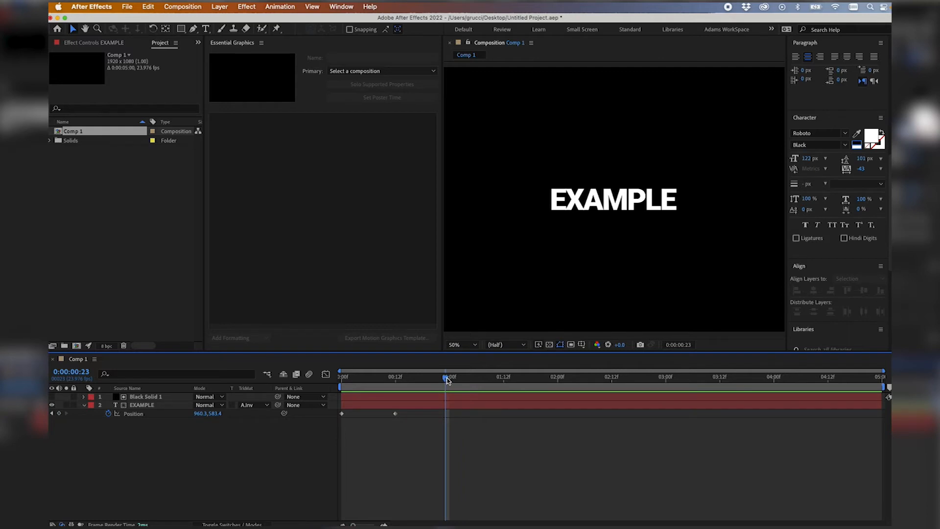
key(space)
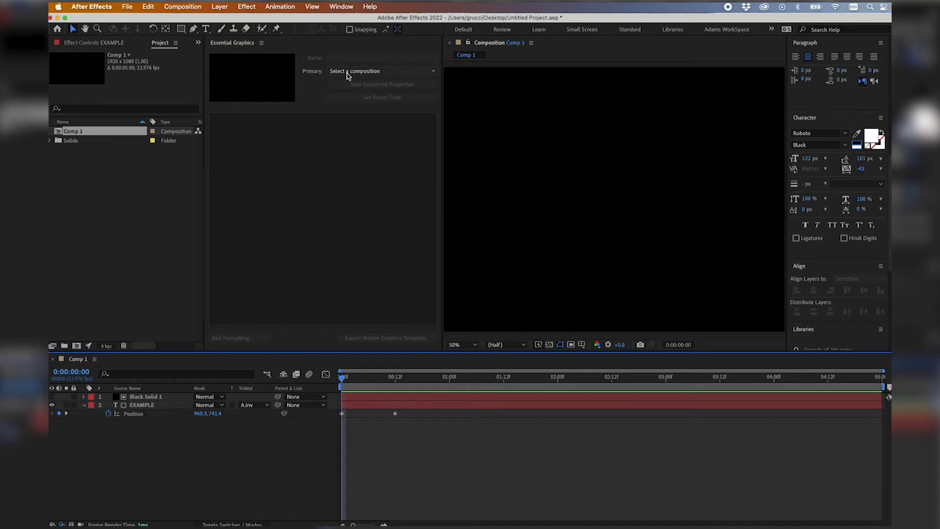
Step: Choose Comp 1 as the primary composition in Essential Graphics and briefly solo its supported properties
click(346, 72)
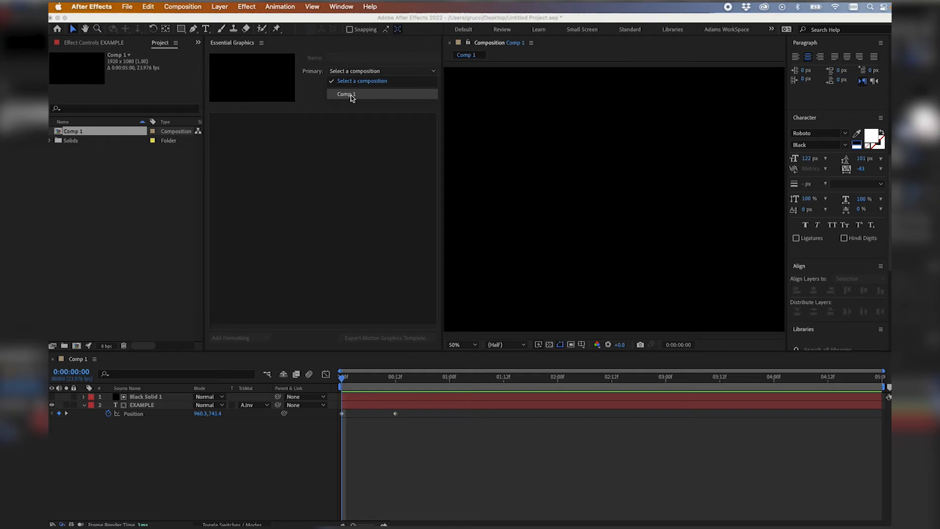
click(351, 96)
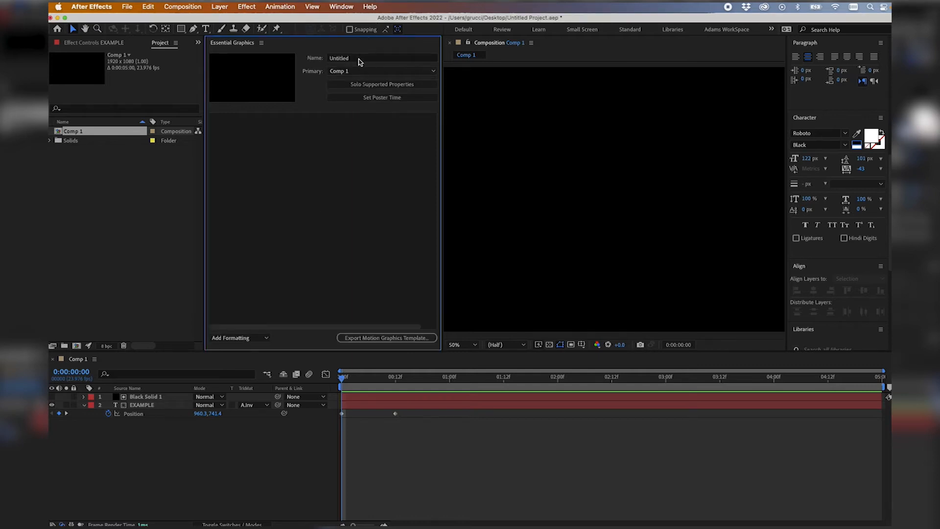
click(358, 59)
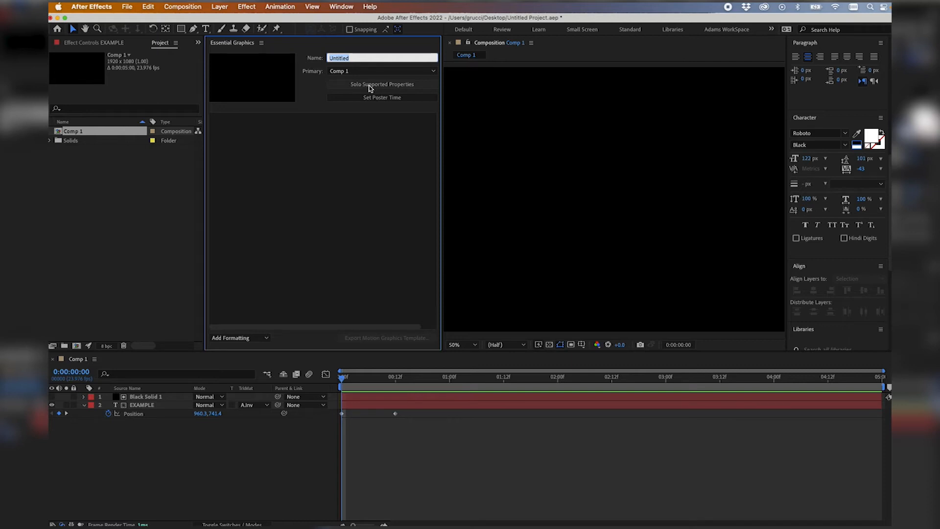
click(370, 87)
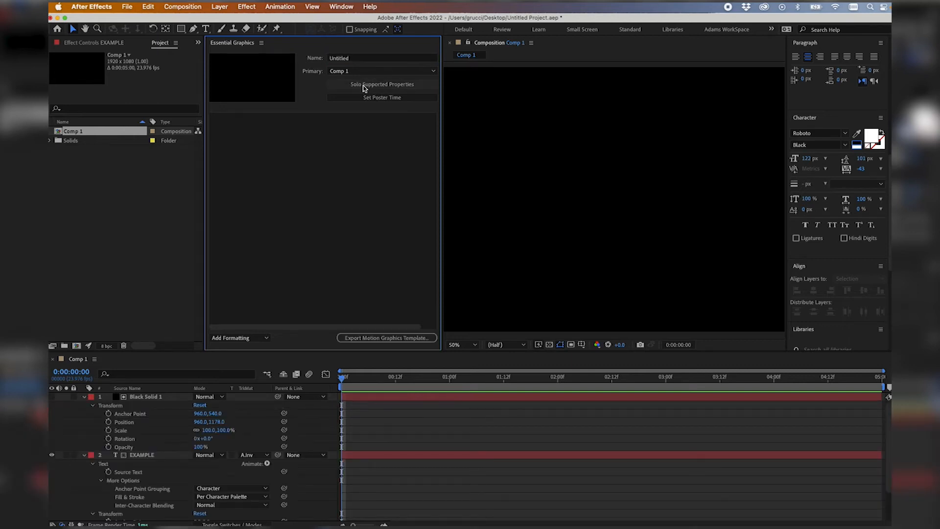
click(365, 88)
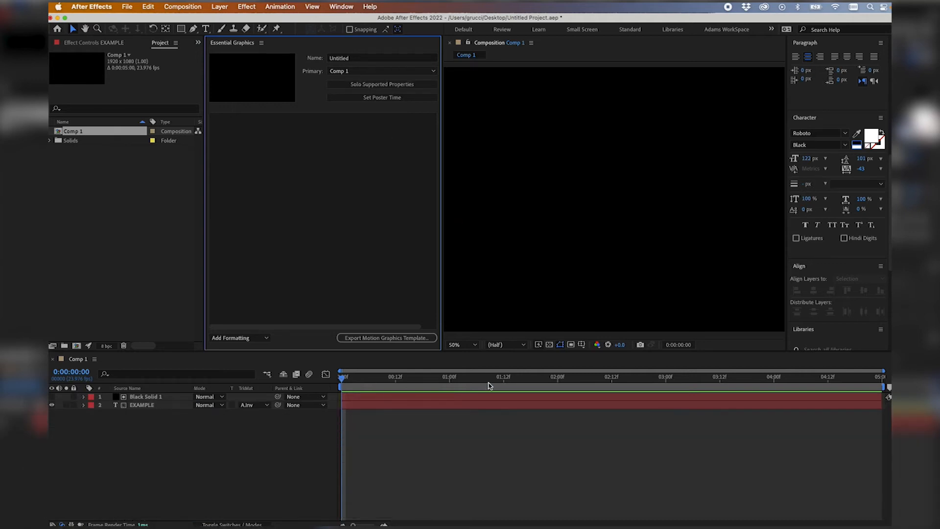
Step: Add the EXAMPLE layer's Source Text property to Essential Graphics and rename the control TEXT
click(83, 405)
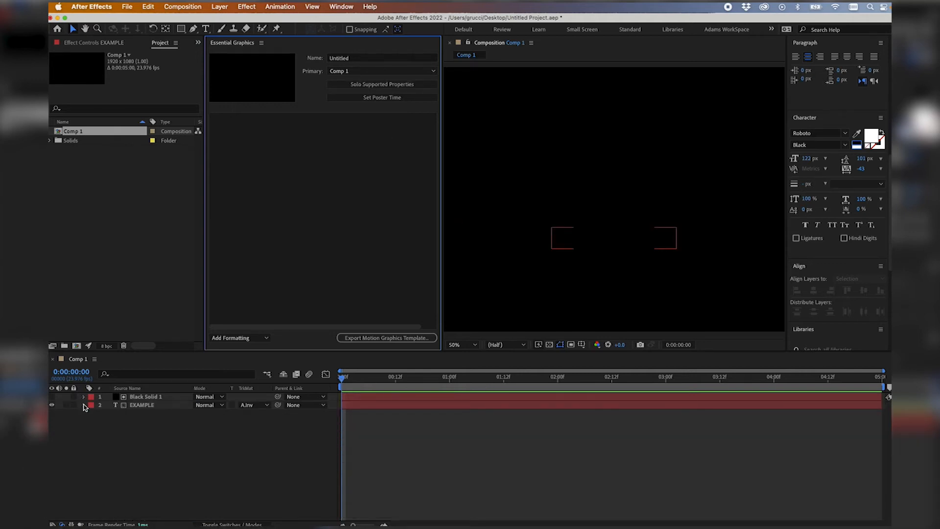
click(92, 413)
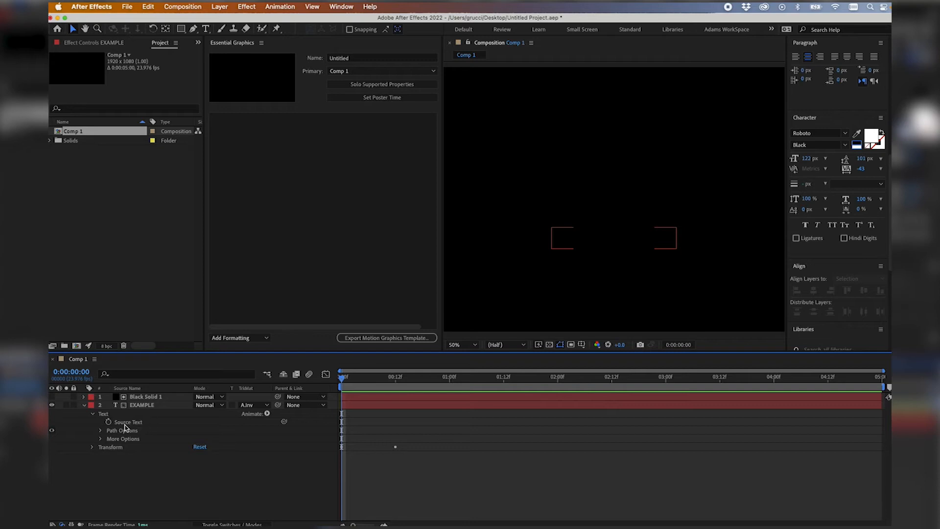
drag(122, 422, 236, 252)
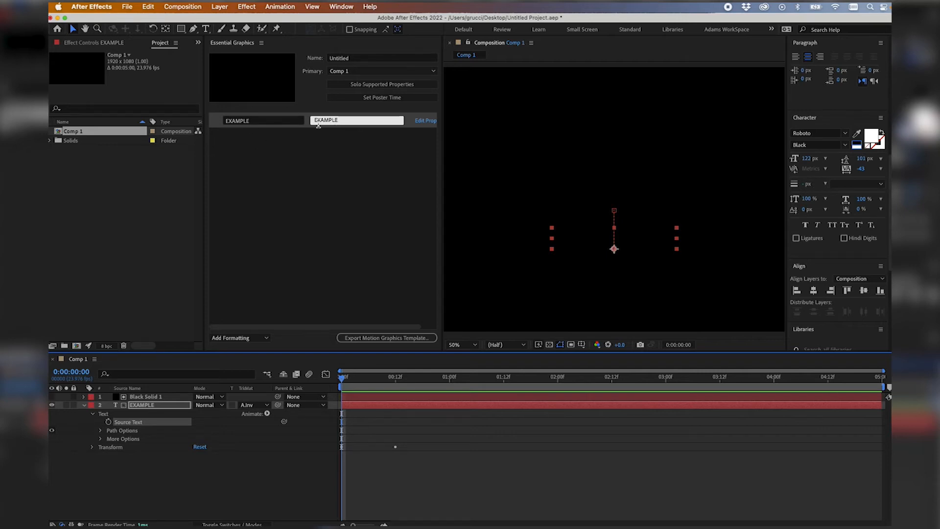
click(264, 120)
drag(284, 120, 167, 118)
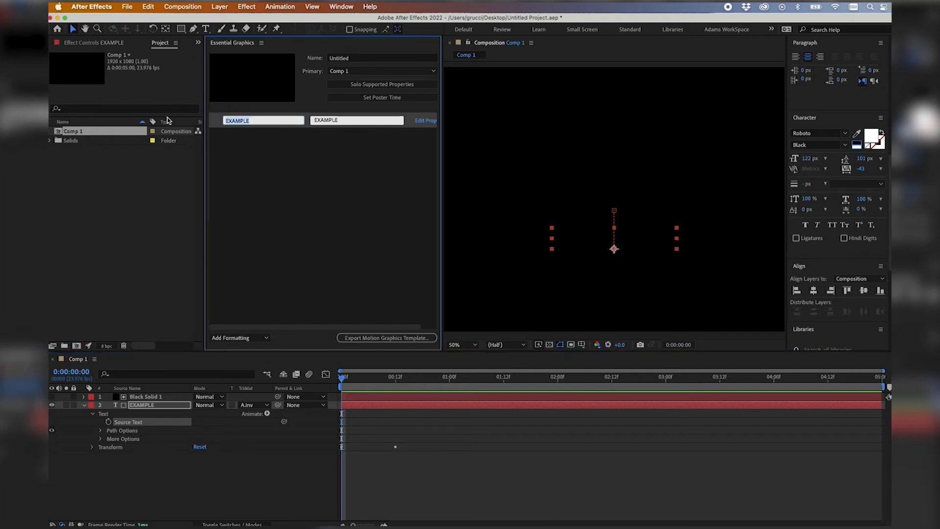
text(TEXT)
key(Return)
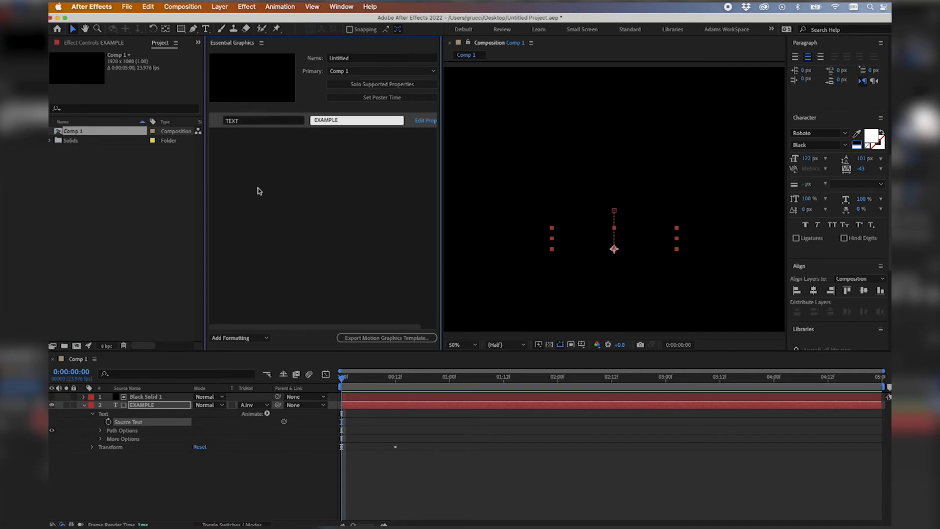
Step: Enable custom font selection, font size adjustment and faux styles for the TEXT control
click(424, 121)
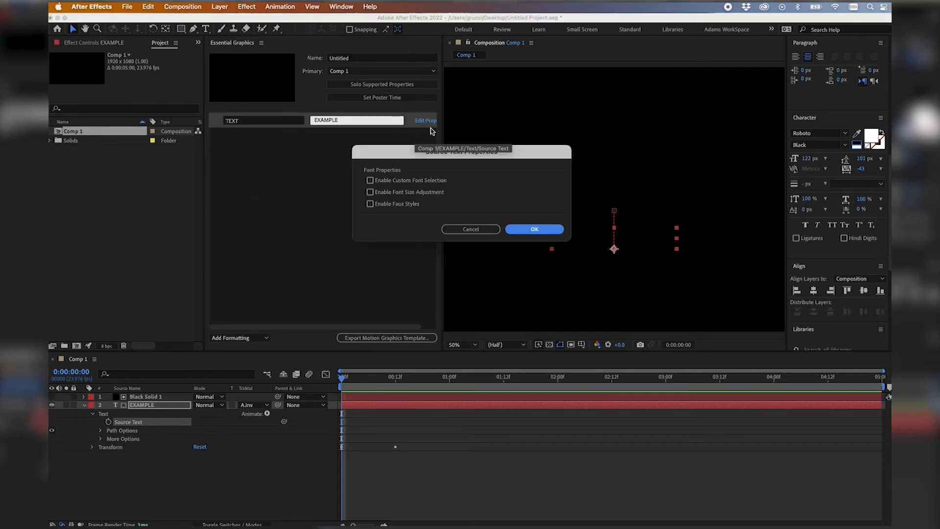
click(370, 180)
click(370, 192)
click(370, 204)
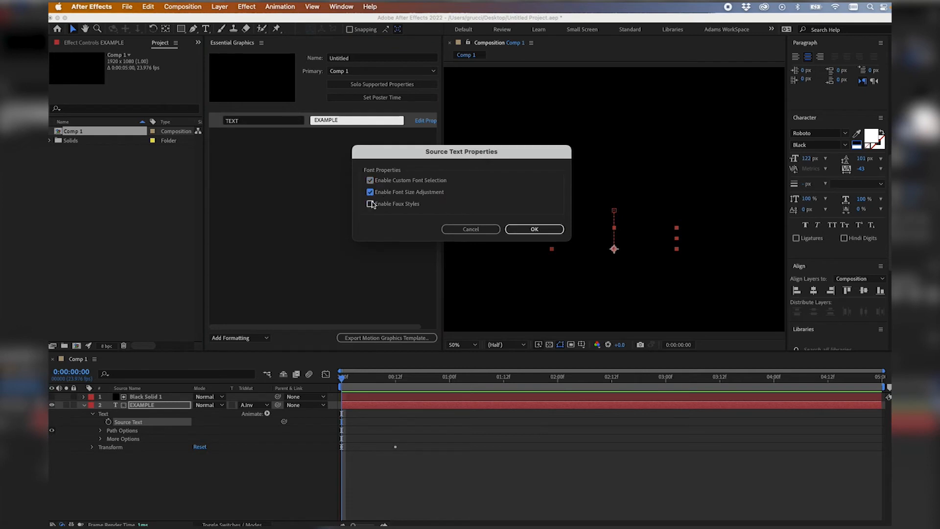
click(534, 231)
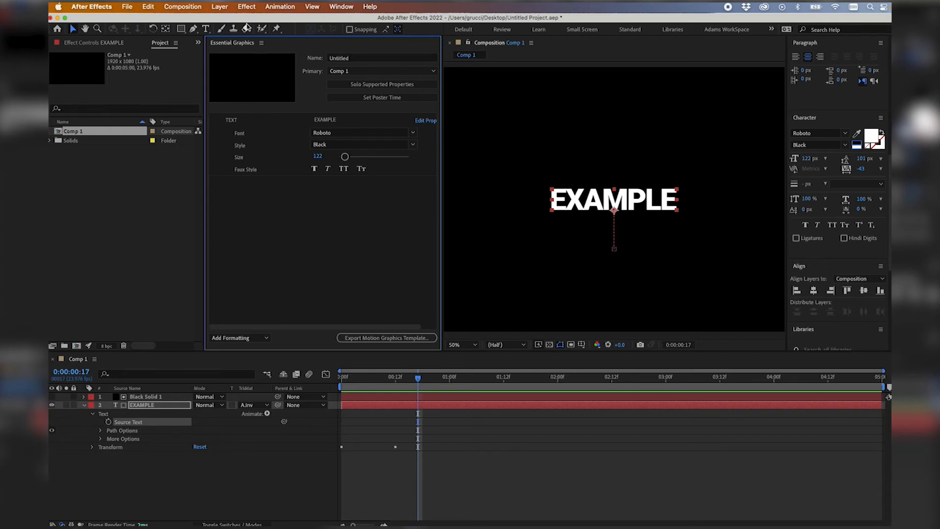
Step: Apply the Generate Fill effect to the EXAMPLE text layer
click(247, 8)
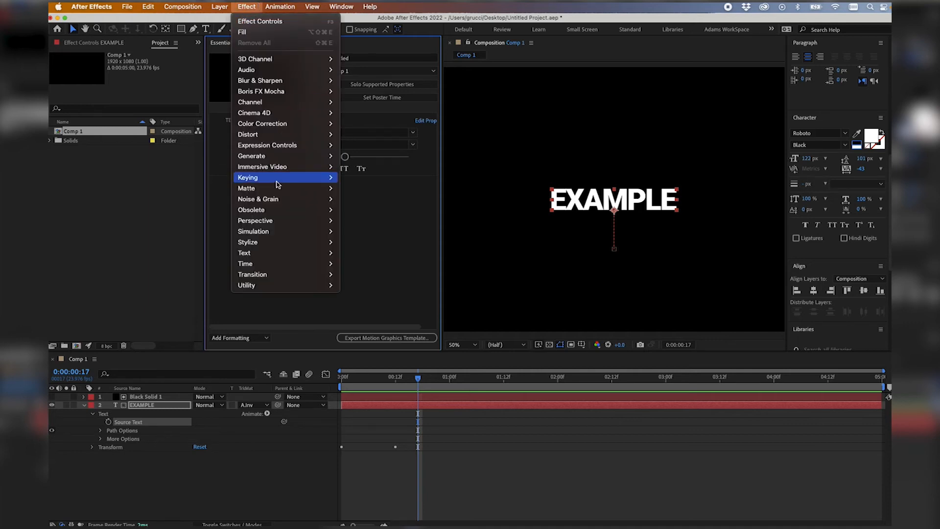
mouse_move(289, 155)
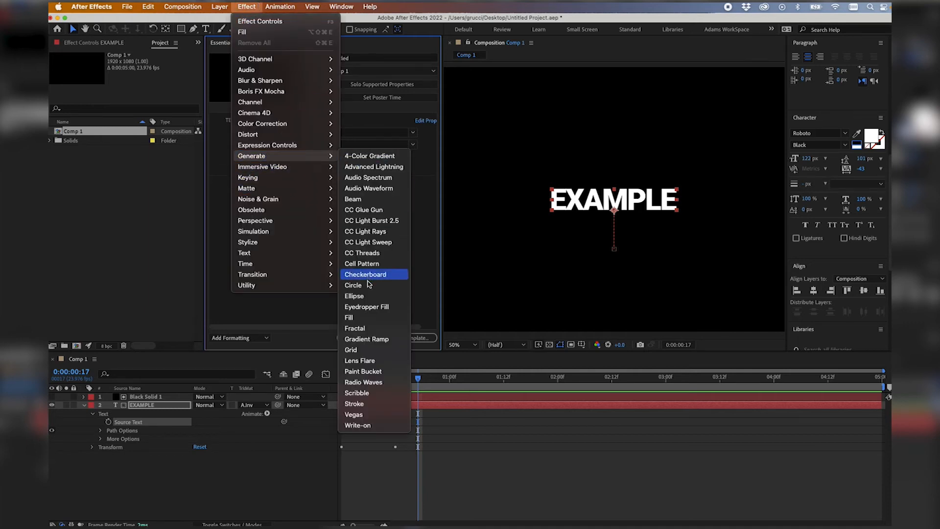
click(366, 316)
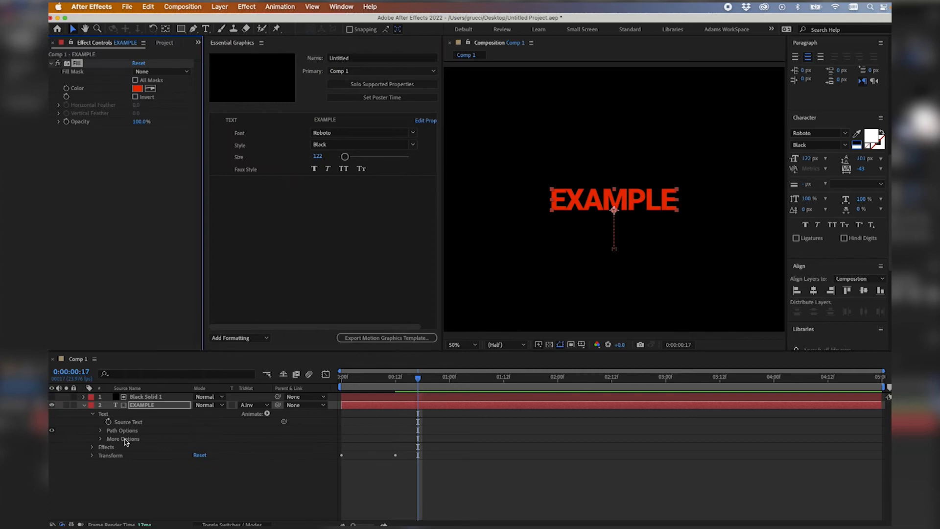
Step: Add the Fill effect's Color property to Essential Graphics and rename the control COLOR
click(92, 447)
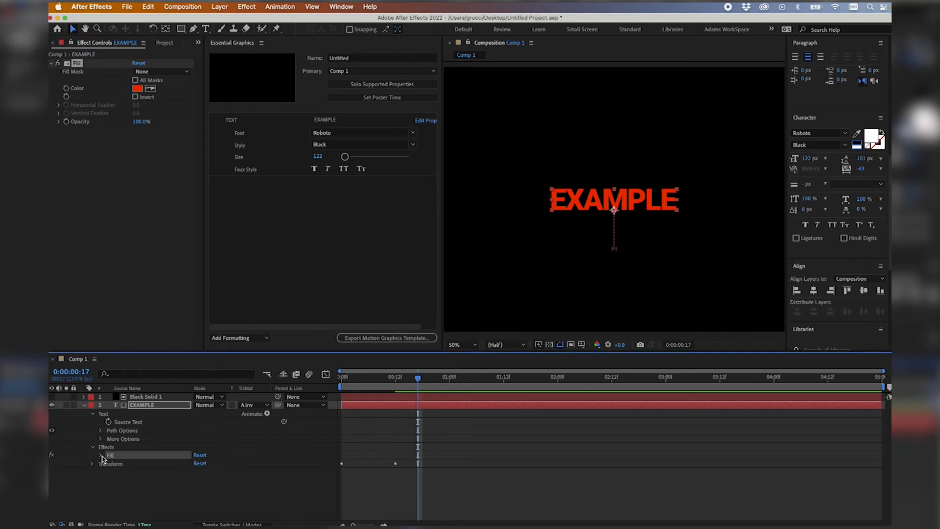
click(101, 455)
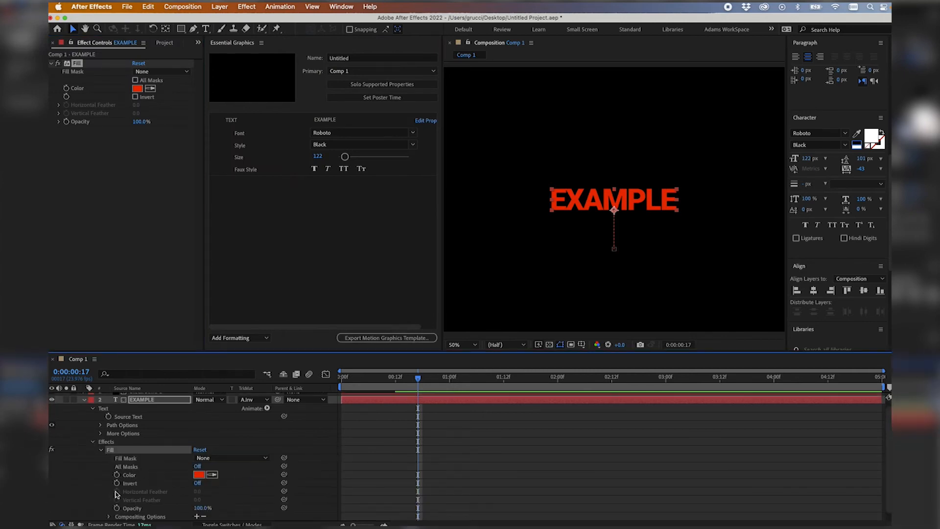
drag(129, 475, 256, 205)
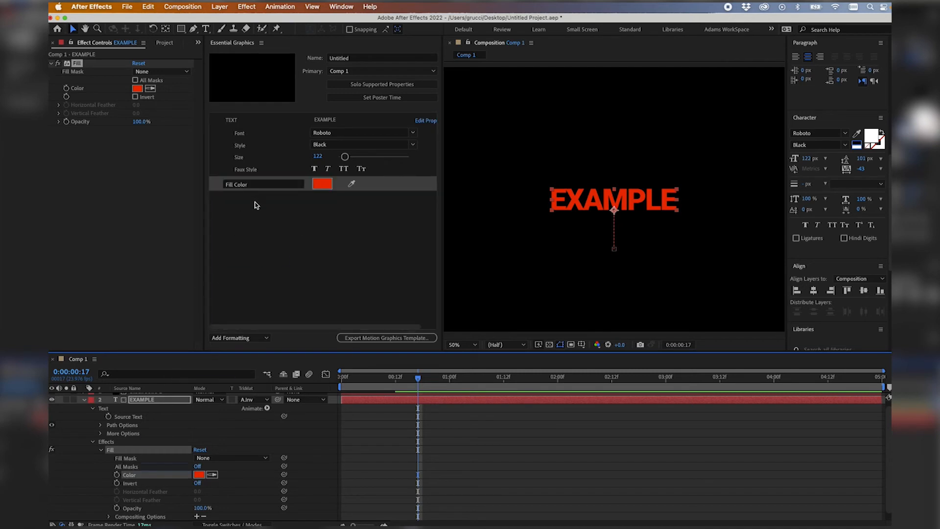
click(256, 184)
text(co)
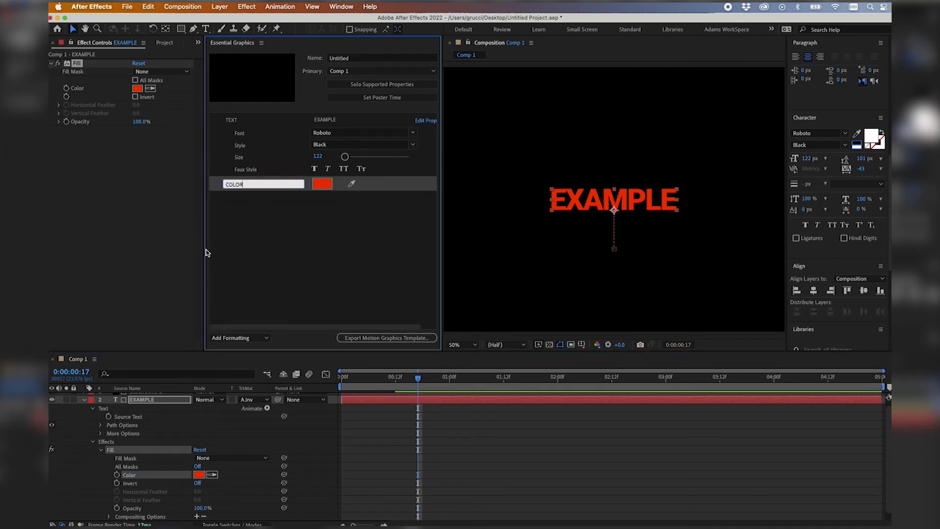
click(267, 245)
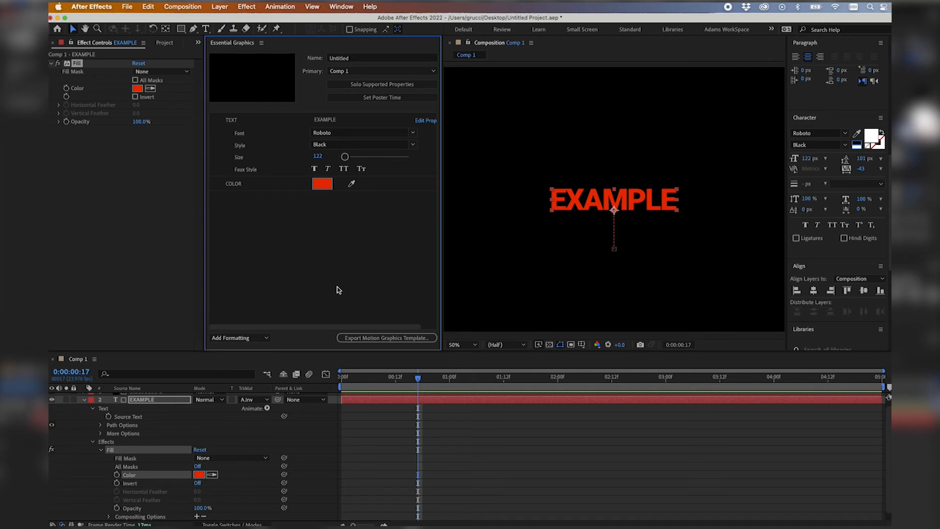
Step: Save the project and export the motion graphics template to the local drive's Desktop as Untitled.mogrt
click(362, 339)
click(551, 289)
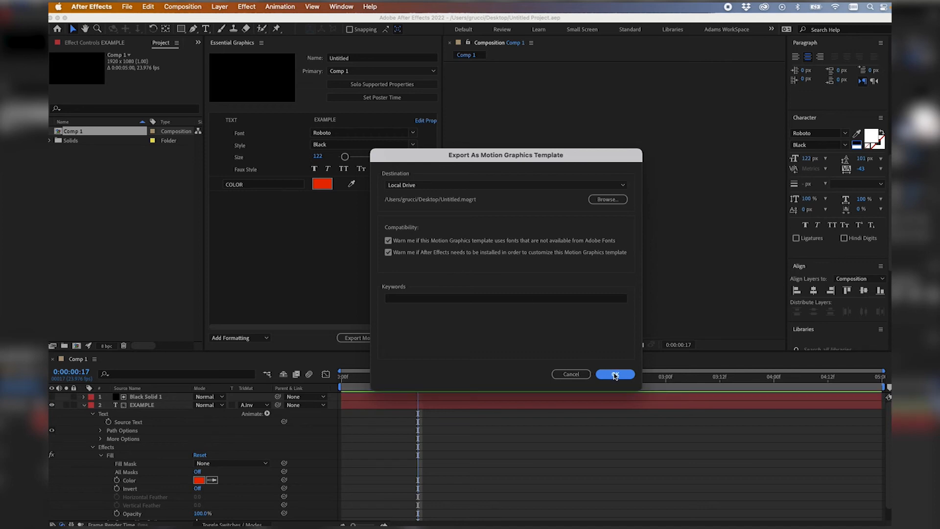
click(614, 374)
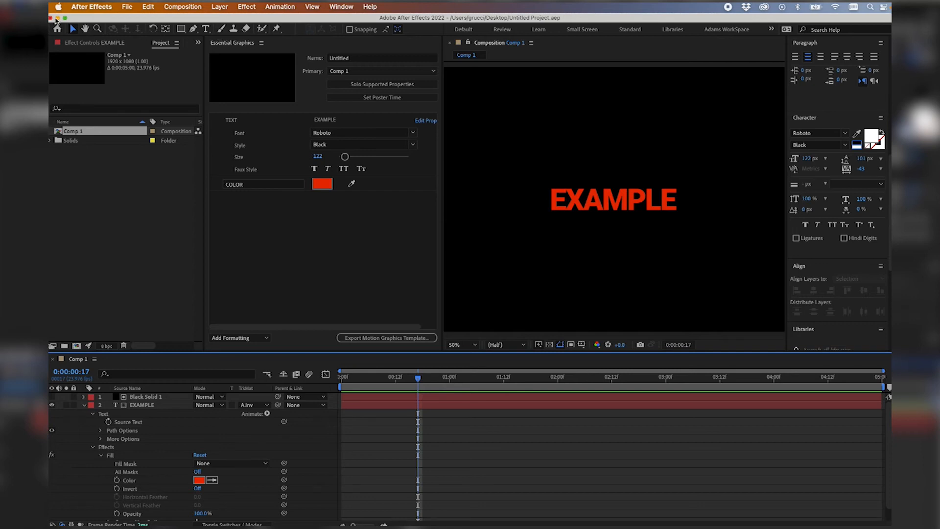
Step: Minimize the After Effects window to get to the desktop
click(57, 18)
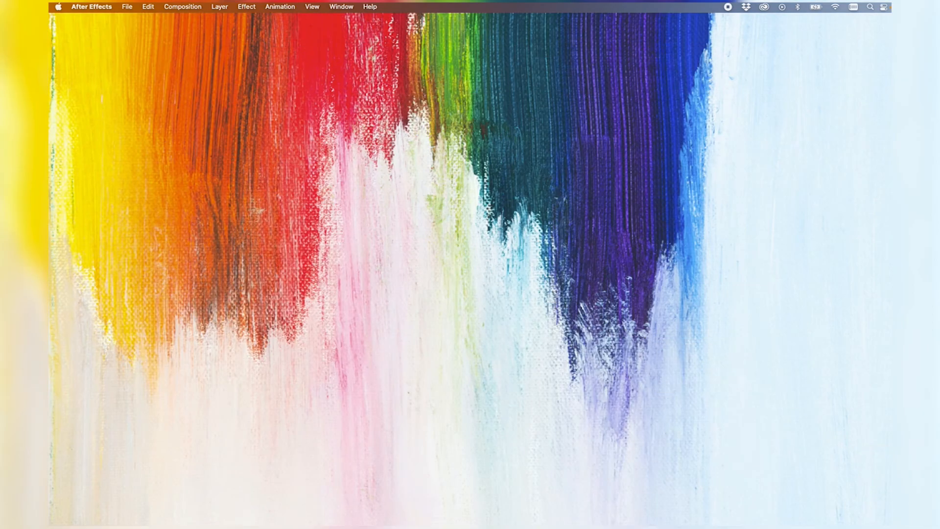
drag(536, 238, 385, 218)
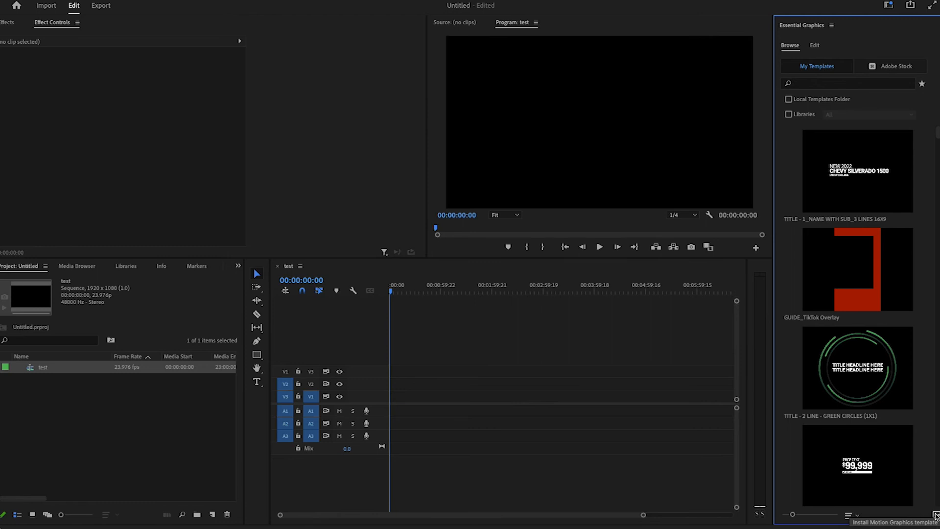
Step: Install the Untitled.mogrt motion graphics template from the Desktop
click(936, 515)
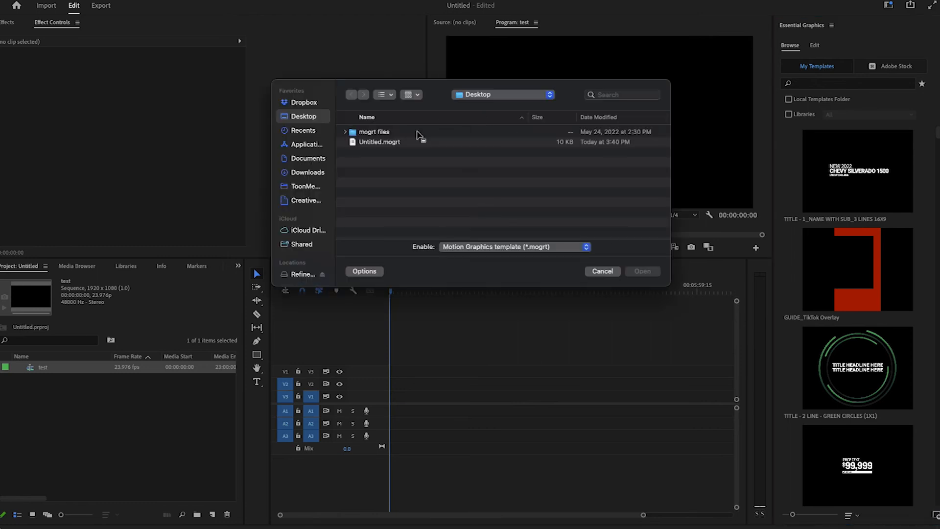
click(373, 143)
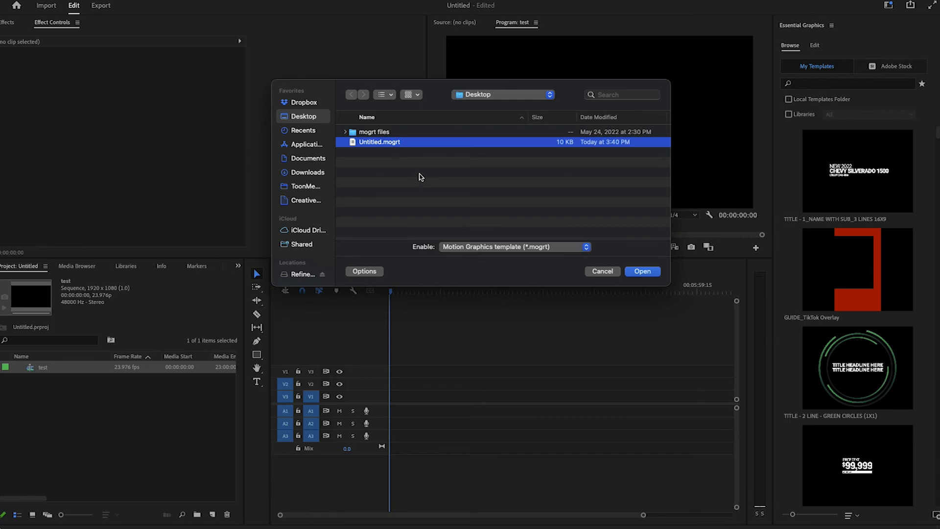
click(640, 271)
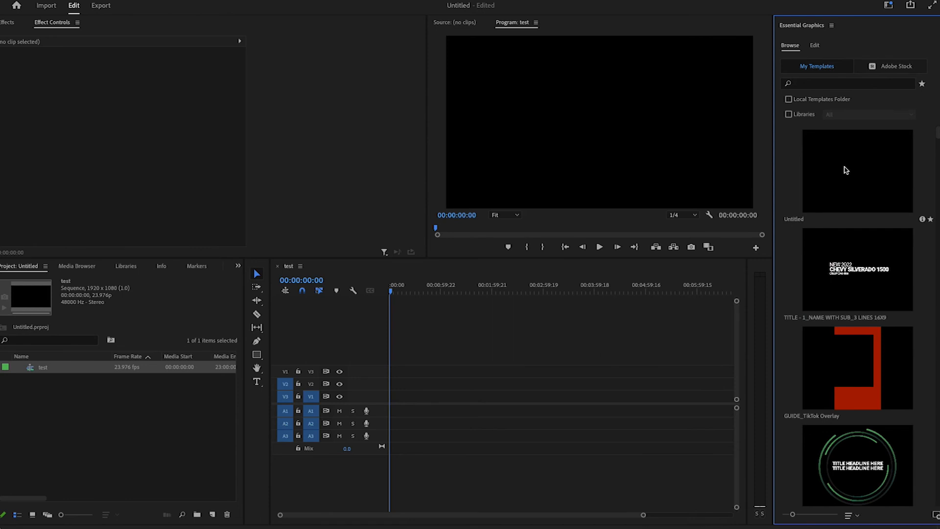
Step: Place the Untitled template on track V2 at the start of the test sequence and play back its animation
drag(851, 168, 391, 384)
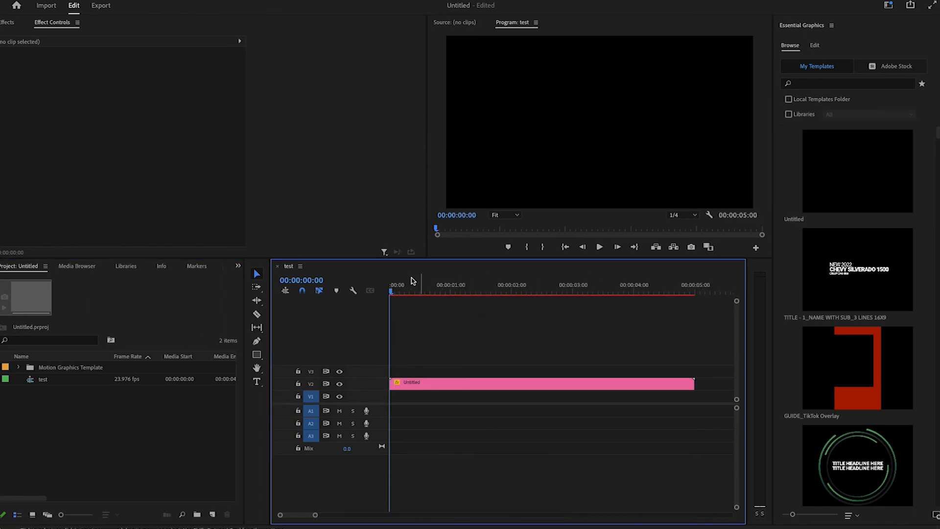
key(space)
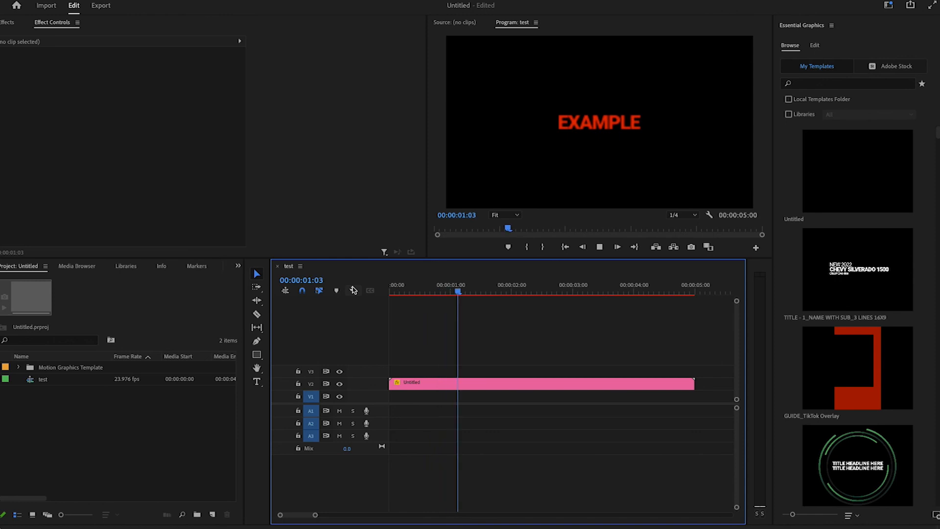
key(space)
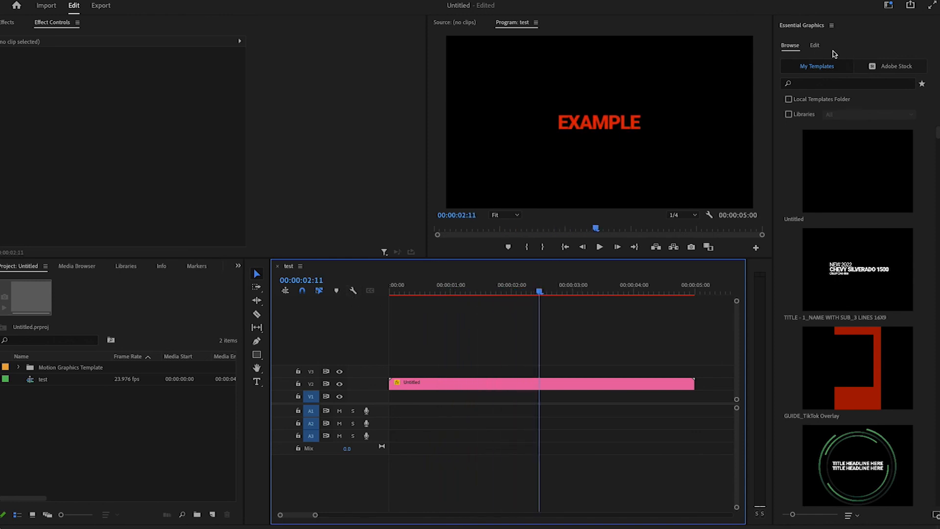
Step: Change the title text of the Untitled clip on V2 to "You Win!" in its Essential Graphics controls
click(814, 45)
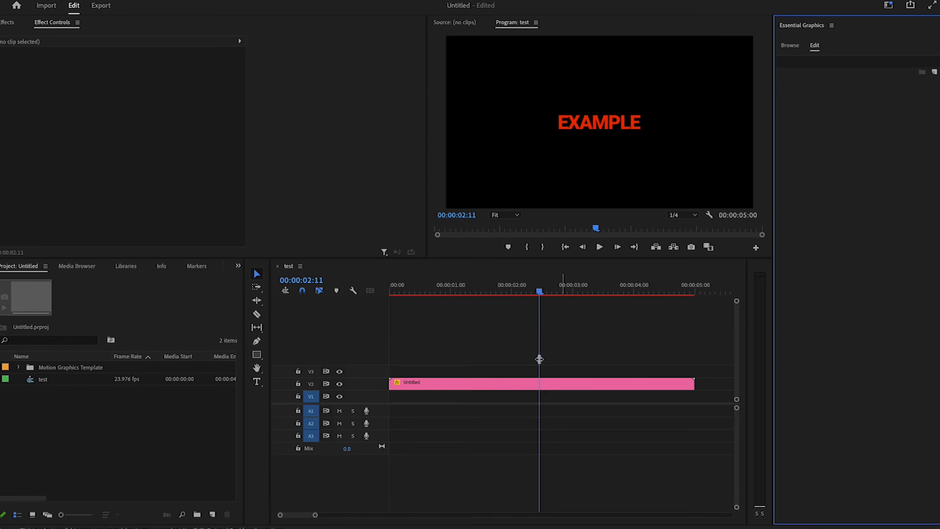
click(522, 389)
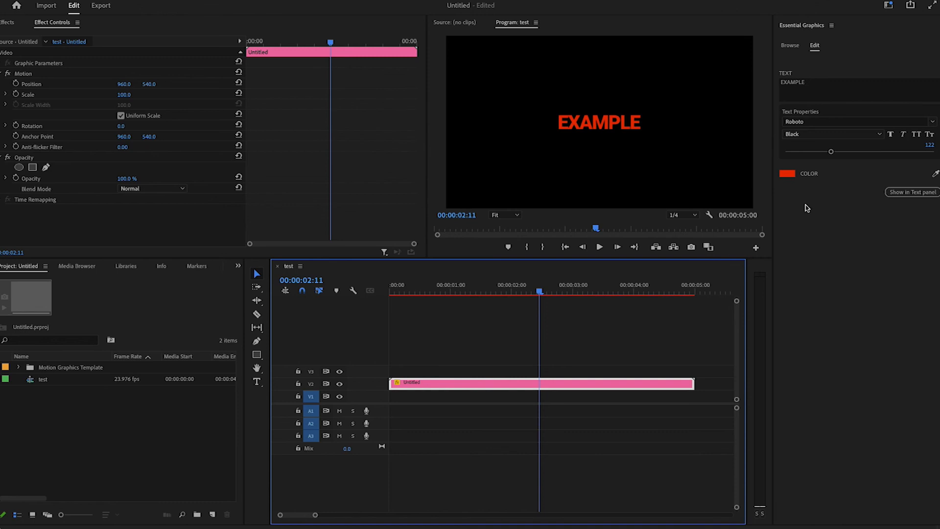
mouse_move(474, 290)
mouse_down()
mouse_move(352, 288)
mouse_move(486, 286)
mouse_up()
click(810, 85)
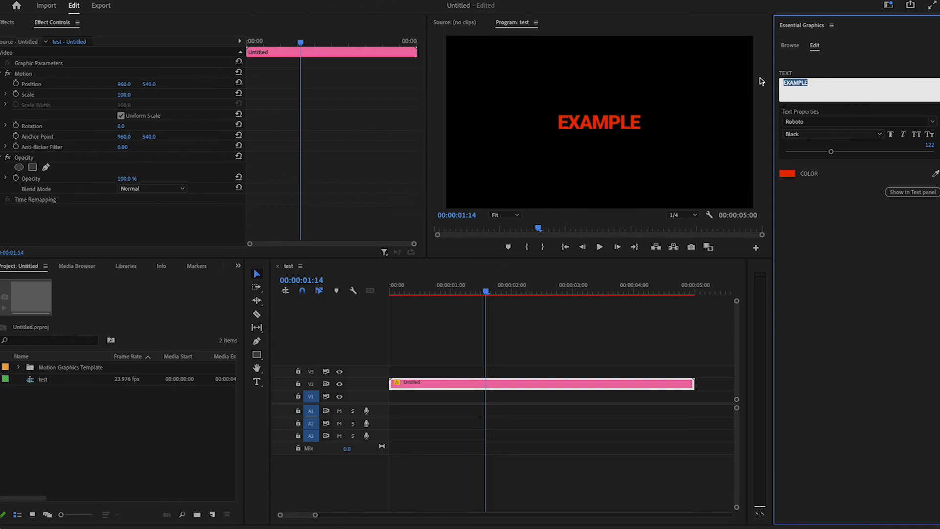
text(You Win!)
click(862, 266)
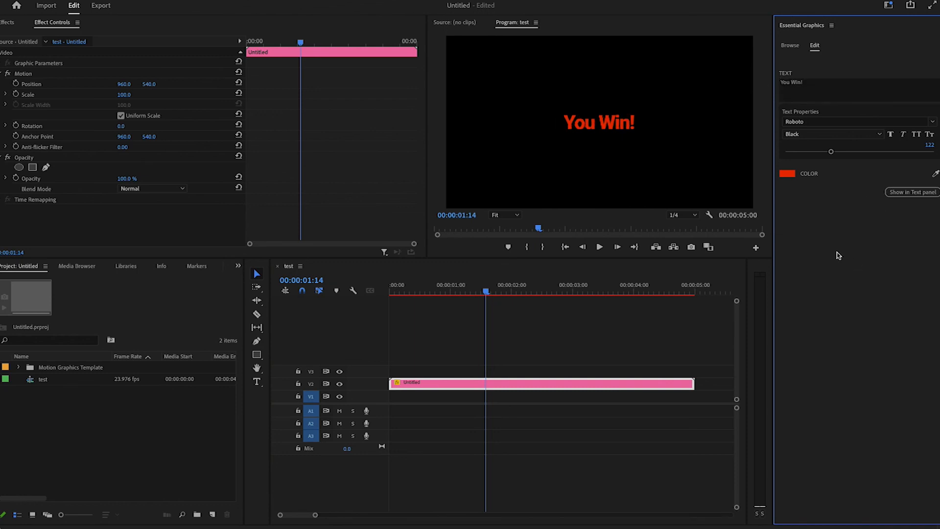
Step: Set the title's COLOR control to white and play the sequence from its start
click(790, 175)
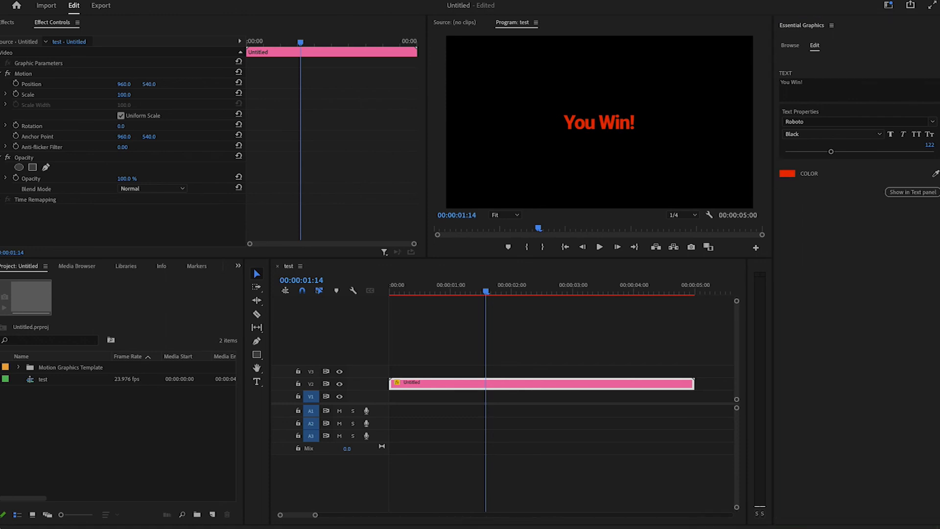
click(675, 159)
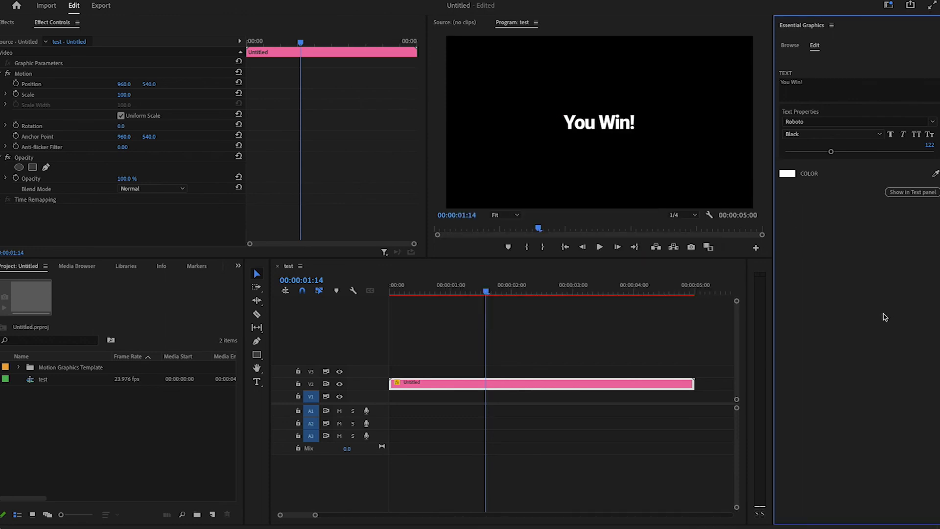
drag(485, 292, 369, 291)
key(space)
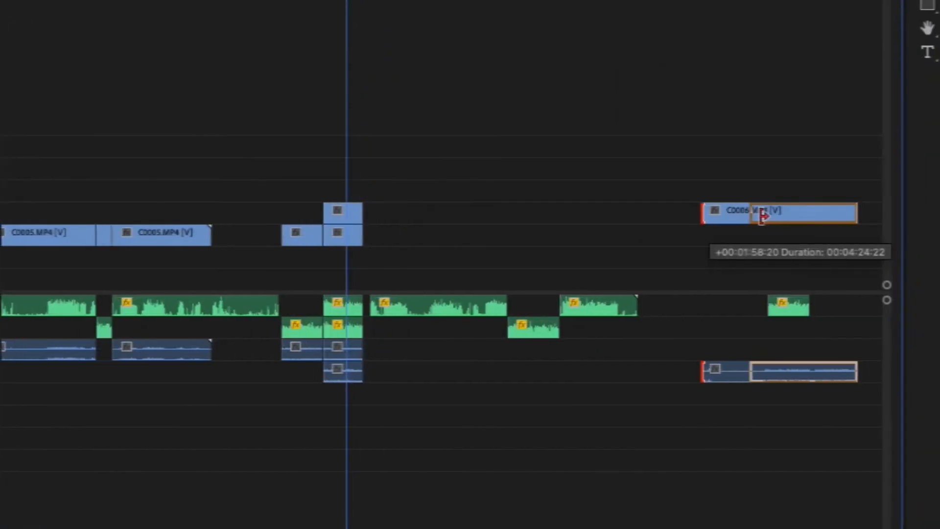
Step: Trim the start of the last C0006.MP4 clip and move it directly before the upper video clip at the playhead
drag(762, 215, 767, 216)
drag(848, 209, 306, 221)
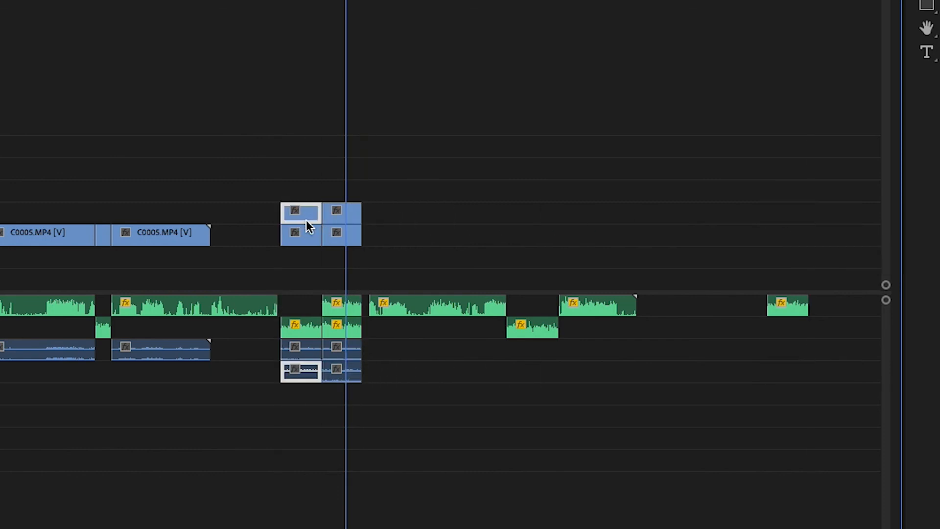
Step: Delete the isolated audio clip at the end of the sequence and play back from the moved clip
drag(770, 270, 793, 316)
key(Delete)
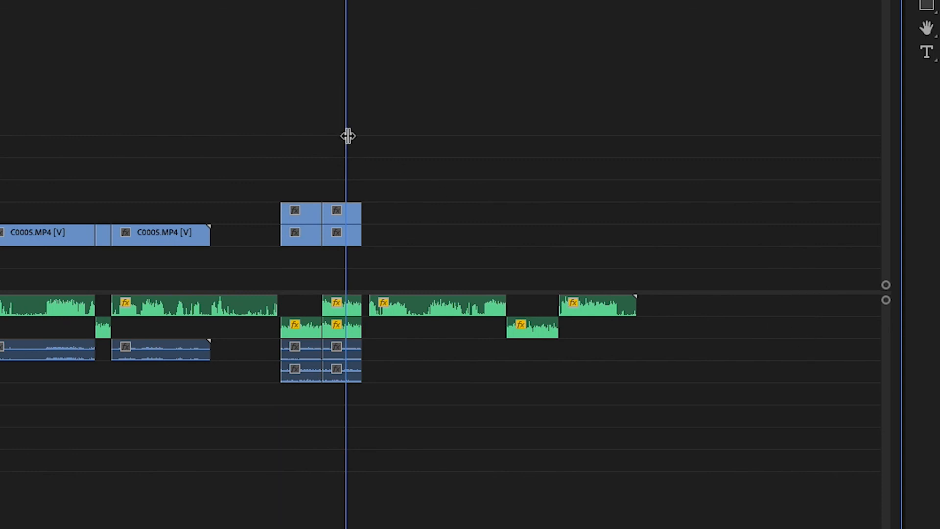
drag(346, 1, 301, 1)
key(space)
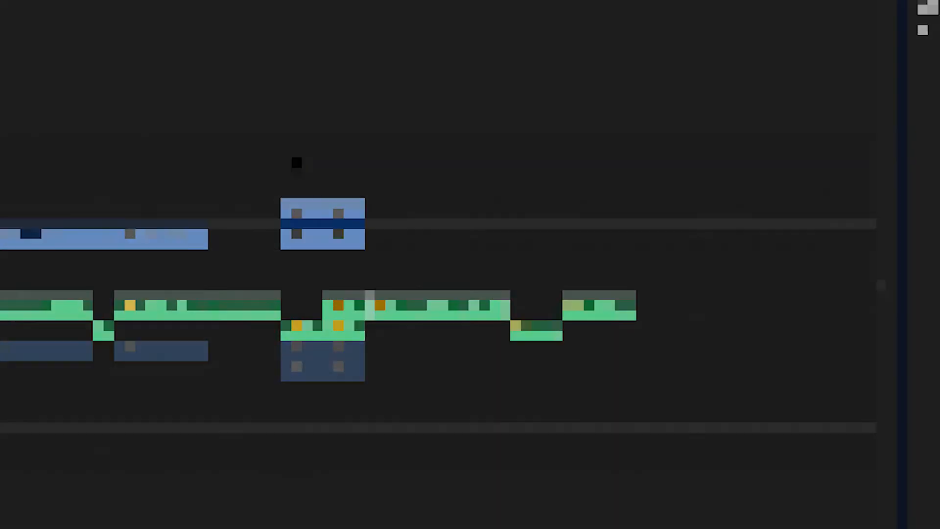